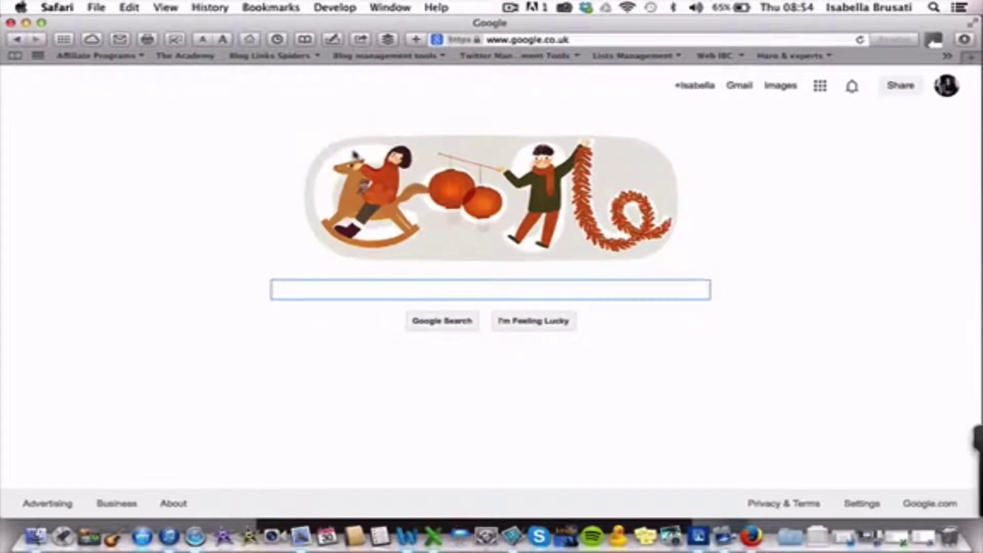
{"action": "type", "text": "www"}
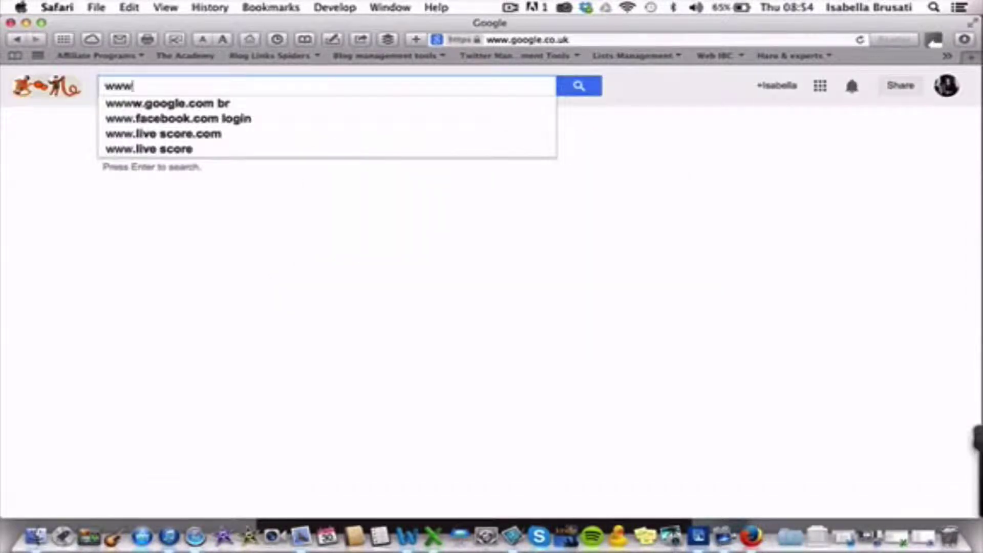
{"action": "type", "text": ".twitt"}
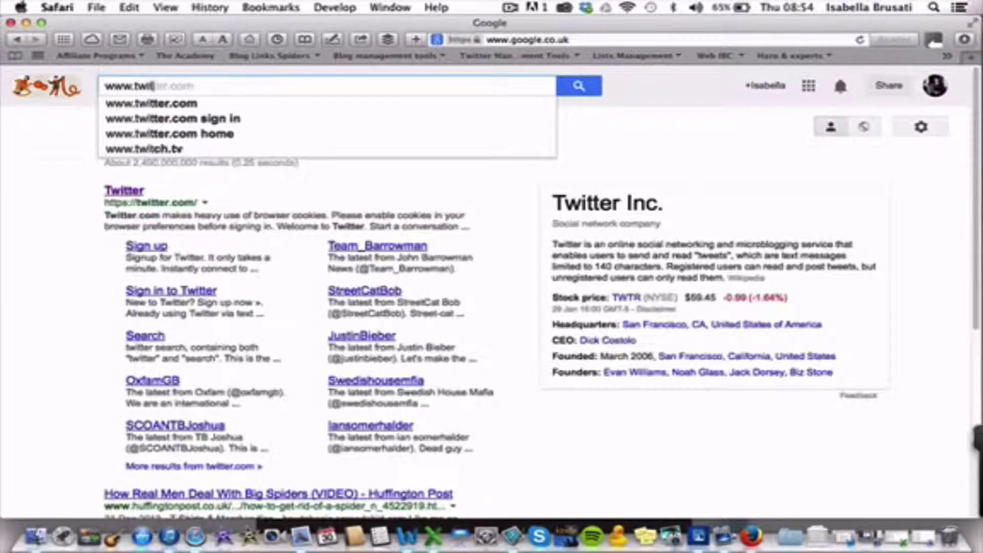
{"action": "type", "text": "er.com"}
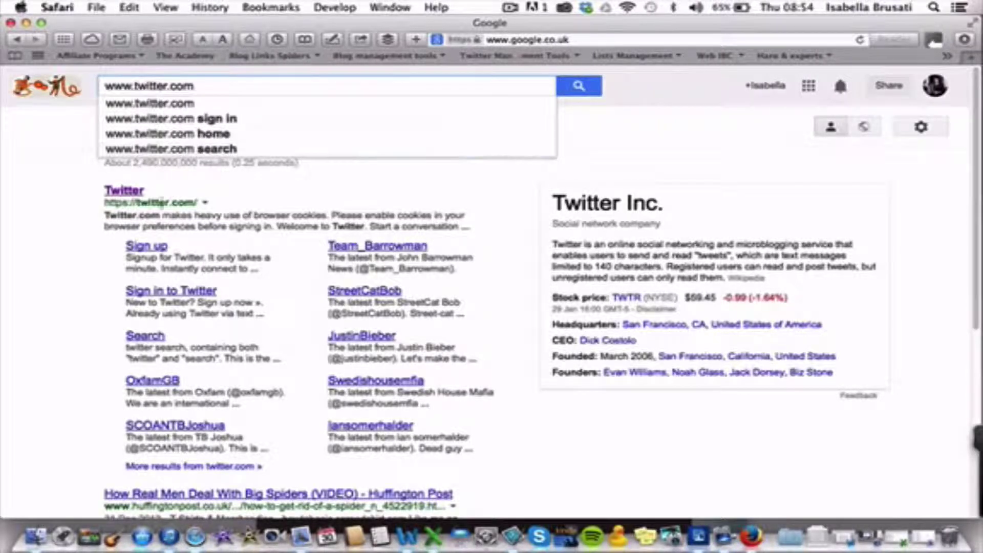
{"action": "left_click", "coordinate": [126, 191]}
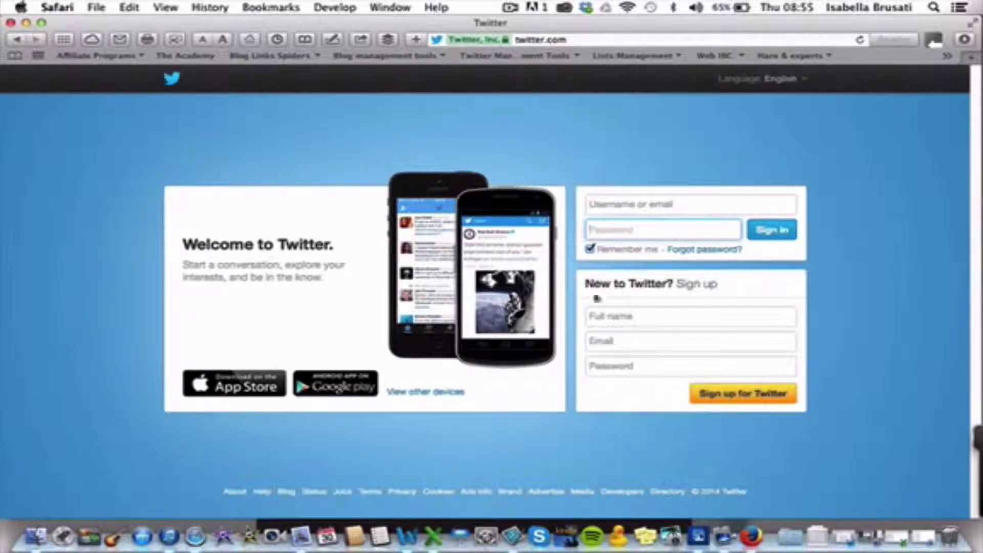
Step: Turn off Remember me and fill in the sign-up full name, e-mail address and password
{"action": "left_click", "coordinate": [591, 249]}
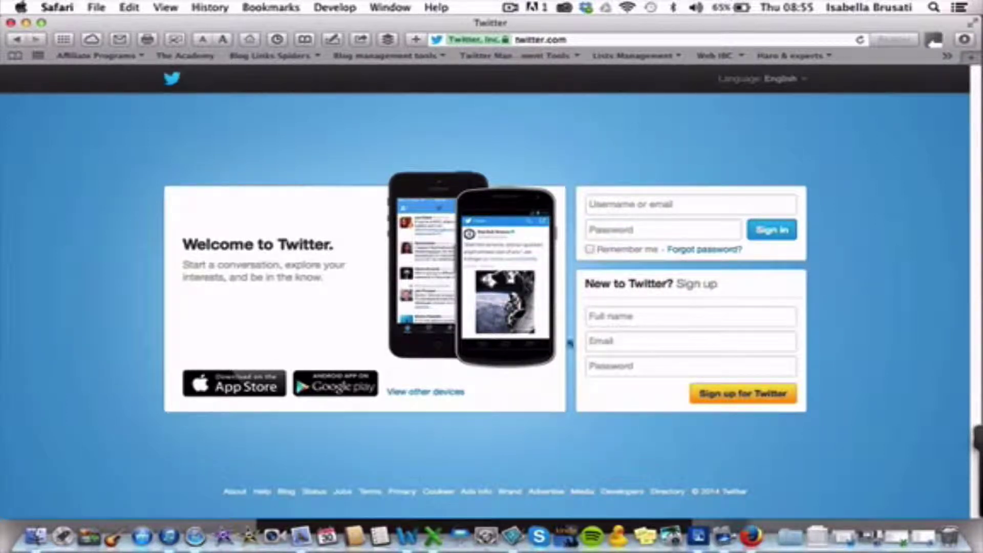
{"action": "left_click", "coordinate": [618, 319]}
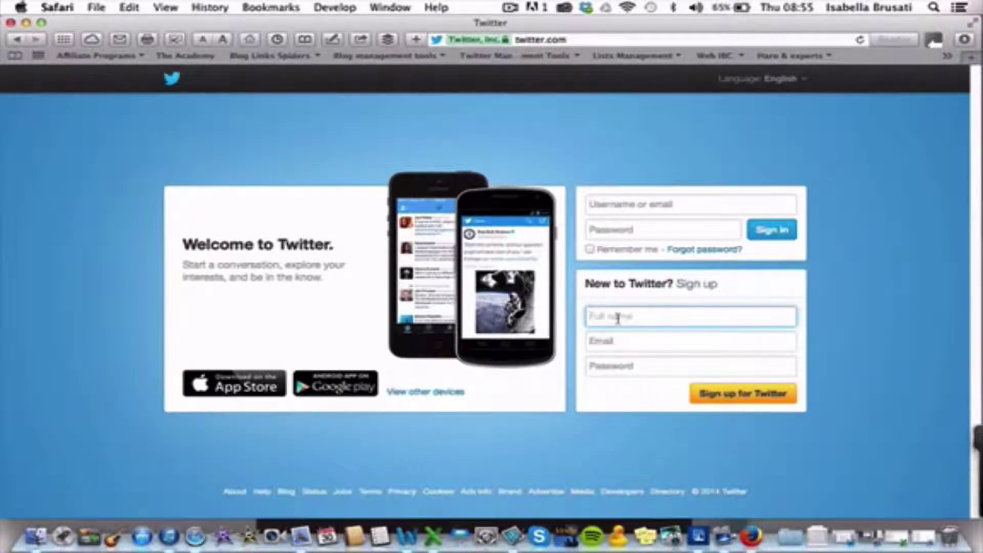
{"action": "type", "text": "nod"}
{"action": "type", "text": "gee"}
{"action": "type", "text": "ktechie"}
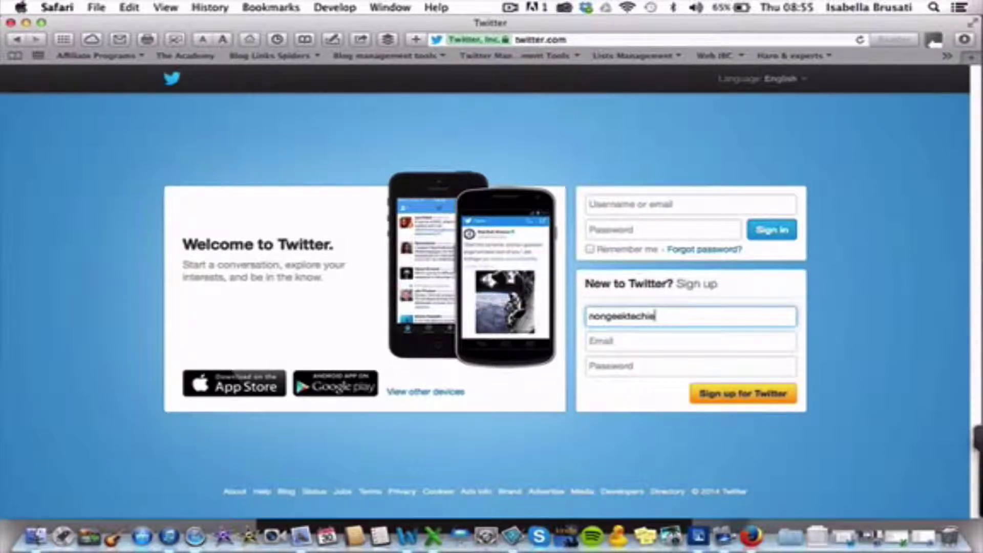
{"action": "left_click", "coordinate": [629, 341]}
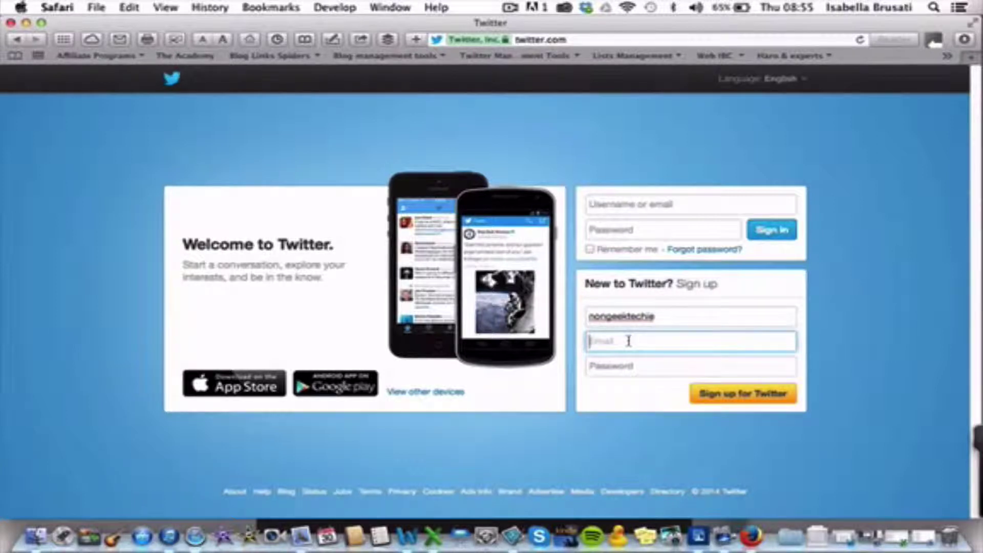
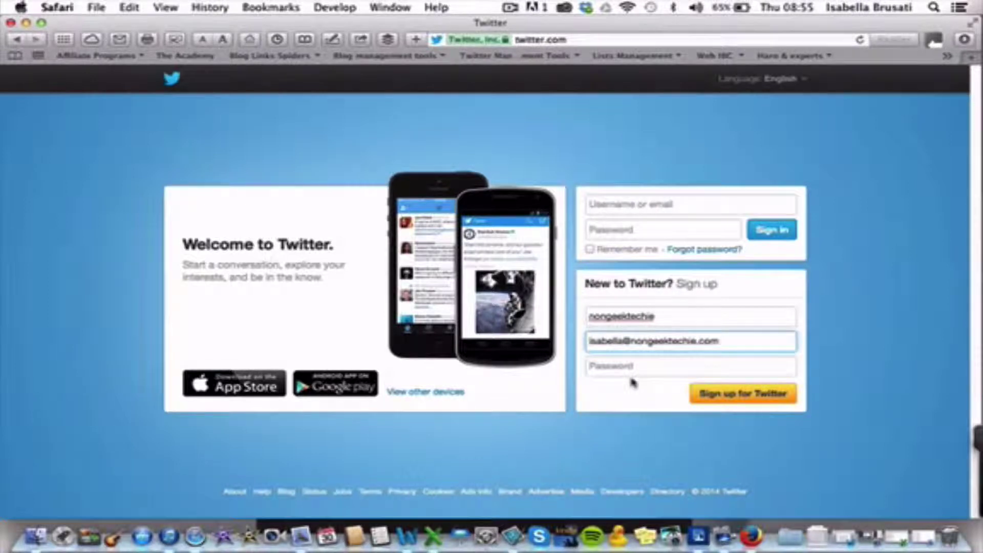
{"action": "left_click", "coordinate": [643, 368]}
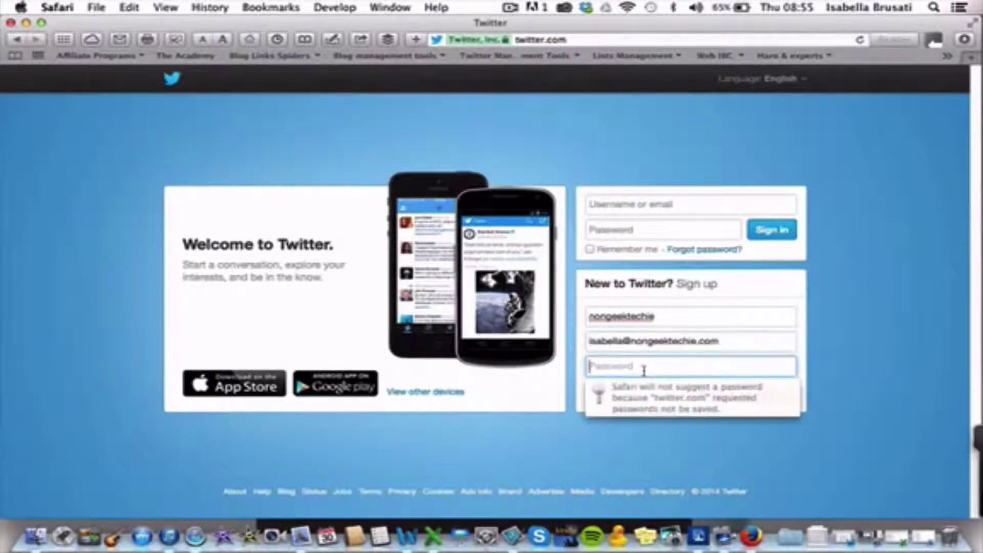
{"action": "type", "text": "•••••"}
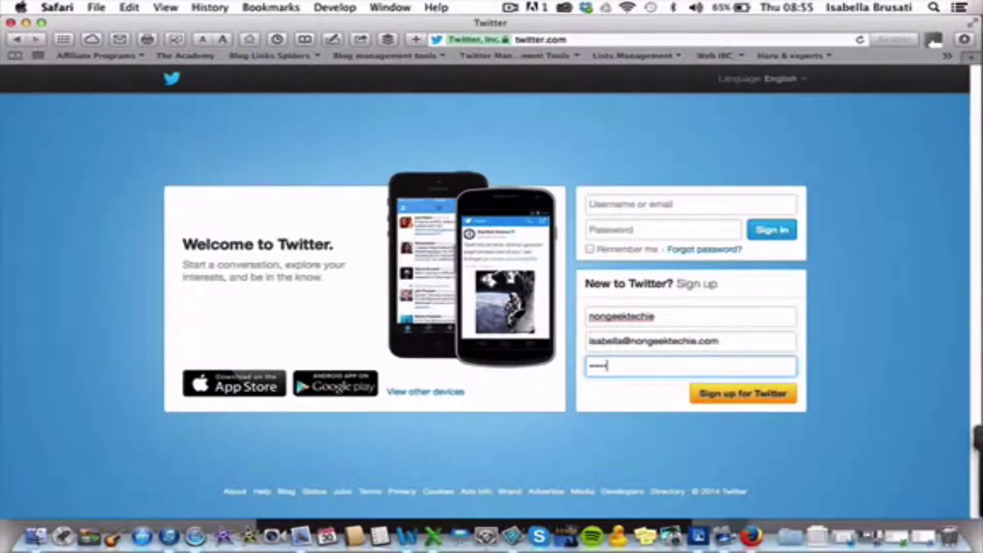
{"action": "type", "text": "•••"}
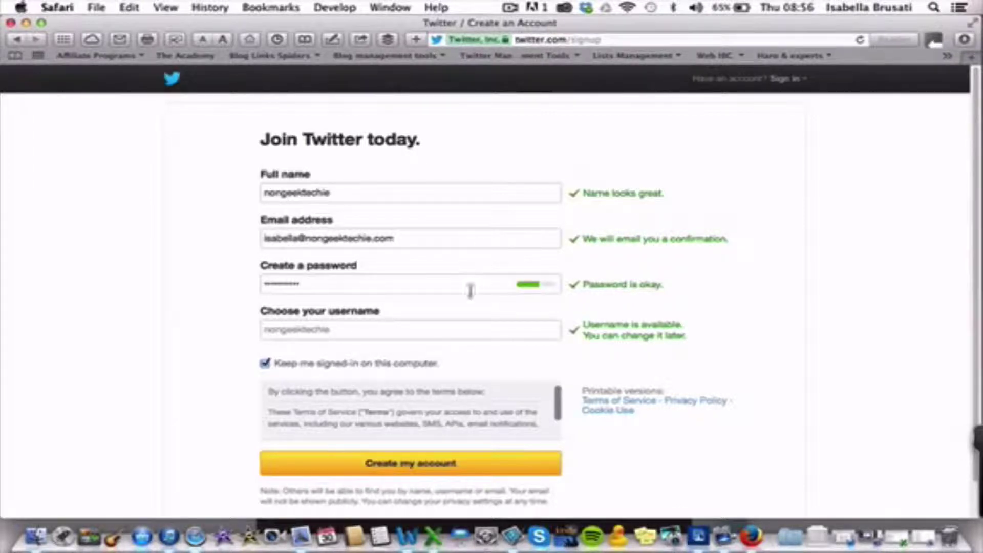
Step: Clear the prefilled username and use Twitter's suggested available username instead
{"action": "left_click", "coordinate": [473, 332]}
{"action": "key", "text": "BackSpace"}
{"action": "key", "text": "BackSpace"}
{"action": "key", "text": "BackSpace"}
{"action": "key", "text": "BackSpace"}
{"action": "key", "text": "BackSpace"}
{"action": "key", "text": "BackSpace"}
{"action": "key", "text": "BackSpace"}
{"action": "key", "text": "BackSpace"}
{"action": "key", "text": "BackSpace"}
{"action": "key", "text": "BackSpace"}
{"action": "key", "text": "BackSpace"}
{"action": "key", "text": "BackSpace"}
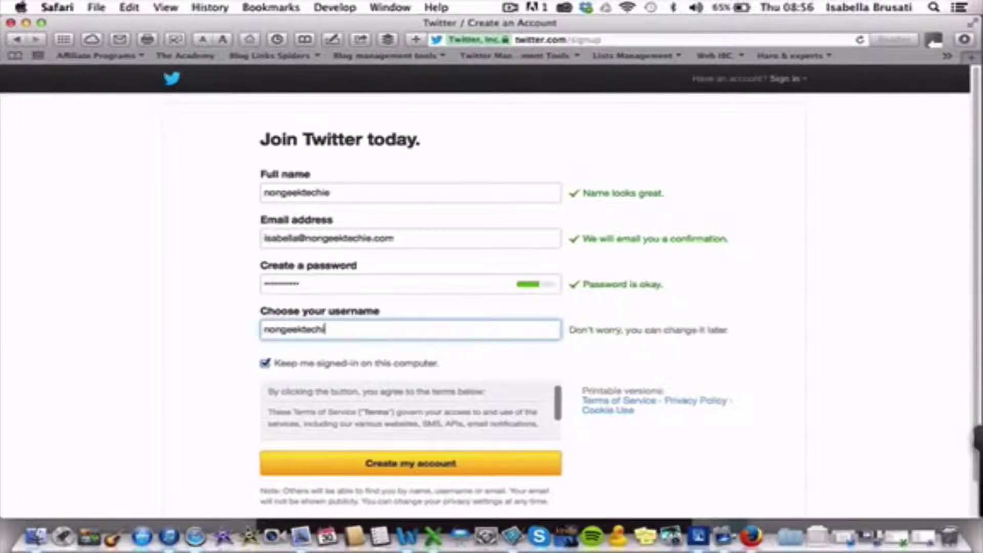
{"action": "key", "text": "BackSpace"}
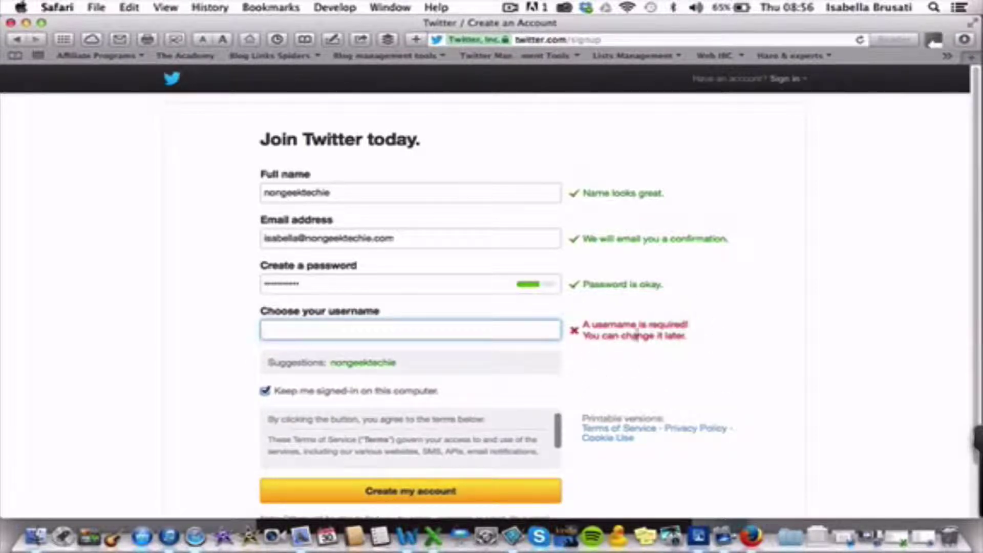
{"action": "left_click", "coordinate": [371, 365]}
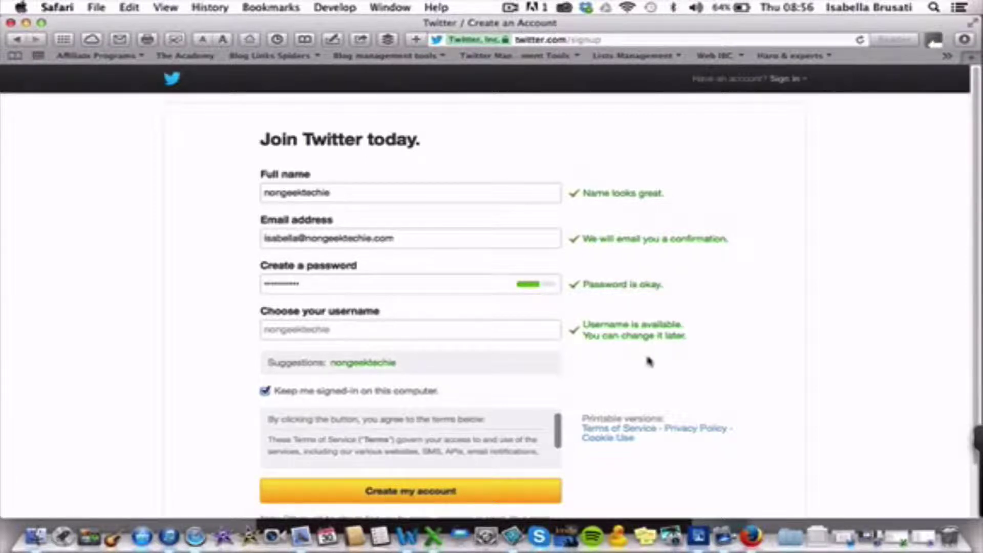
Step: Create the account, continue past the welcome panel and browse the suggested accounts list
{"action": "left_click", "coordinate": [436, 493]}
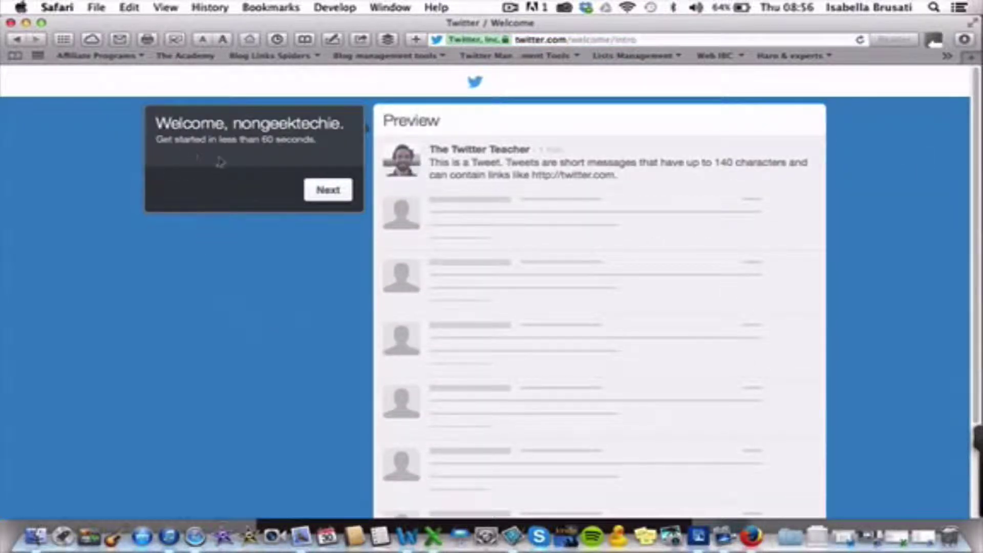
{"action": "left_click", "coordinate": [331, 192]}
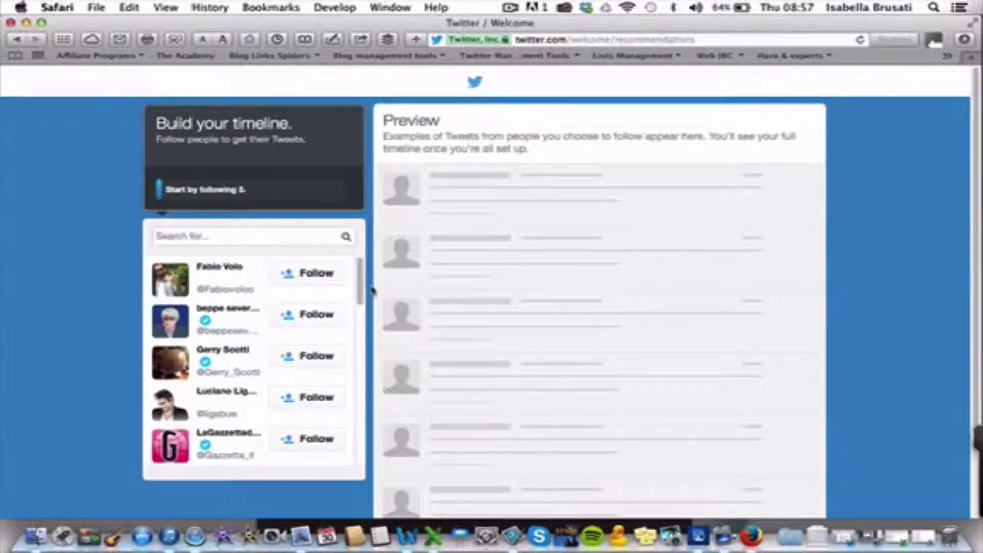
{"action": "scroll", "coordinate": [362, 332], "scroll_direction": "down", "scroll_amount": 3}
{"action": "scroll", "coordinate": [362, 332], "scroll_direction": "down", "scroll_amount": 10}
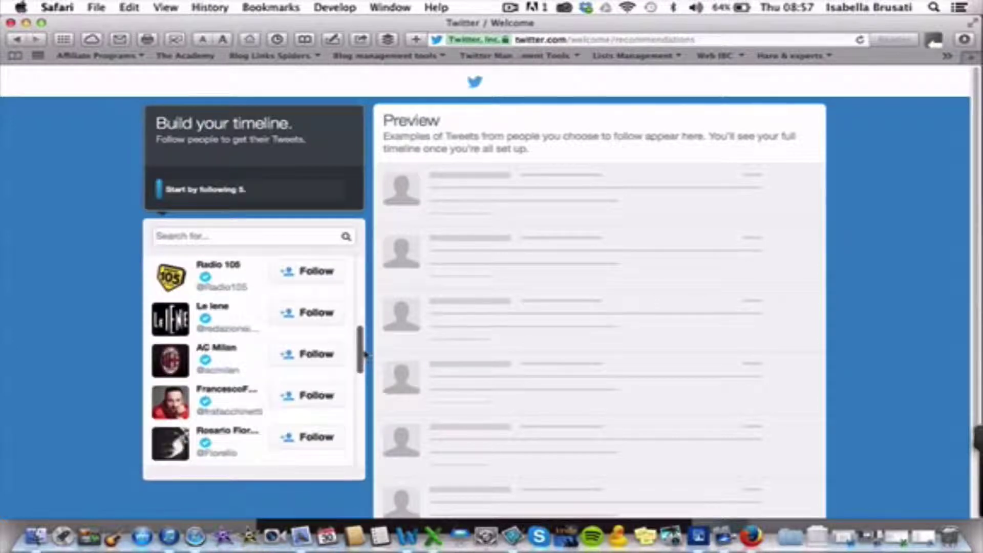
{"action": "scroll", "coordinate": [374, 410], "scroll_direction": "down", "scroll_amount": 5}
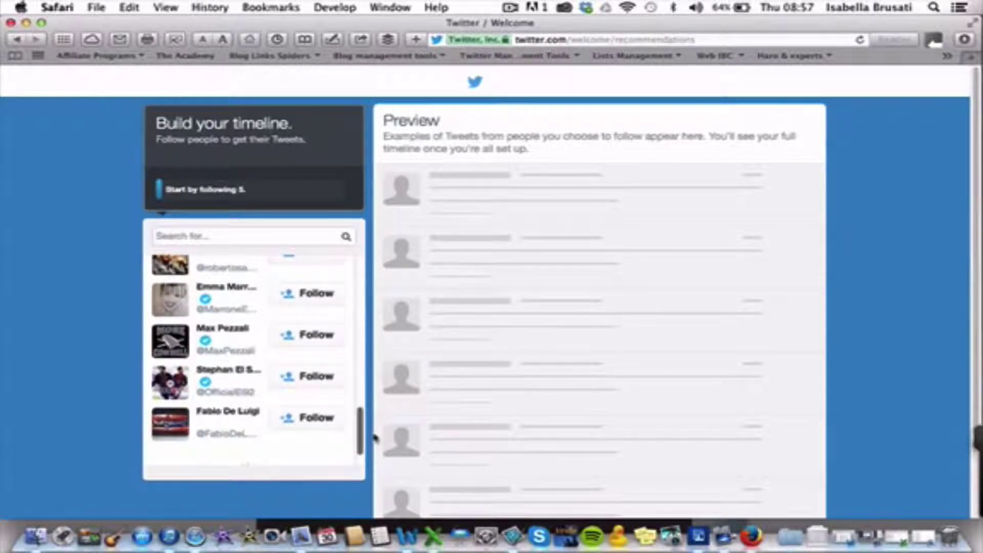
{"action": "scroll", "coordinate": [375, 410], "scroll_direction": "up", "scroll_amount": 15}
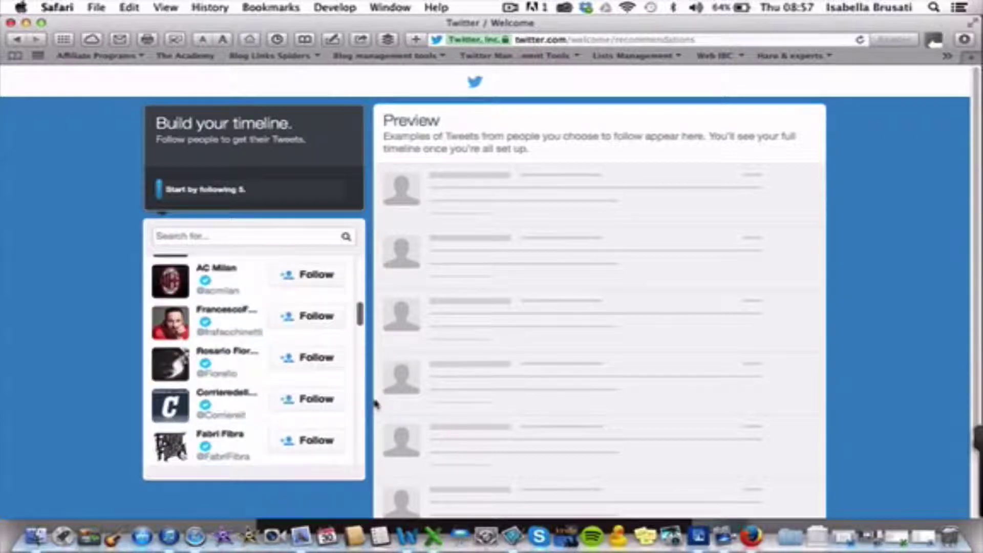
Step: Search 'vogu' and follow Vogue Magazine, Vogue España, Vogue Italia, Vogue Australia and Teen Vogue
{"action": "left_click", "coordinate": [291, 231]}
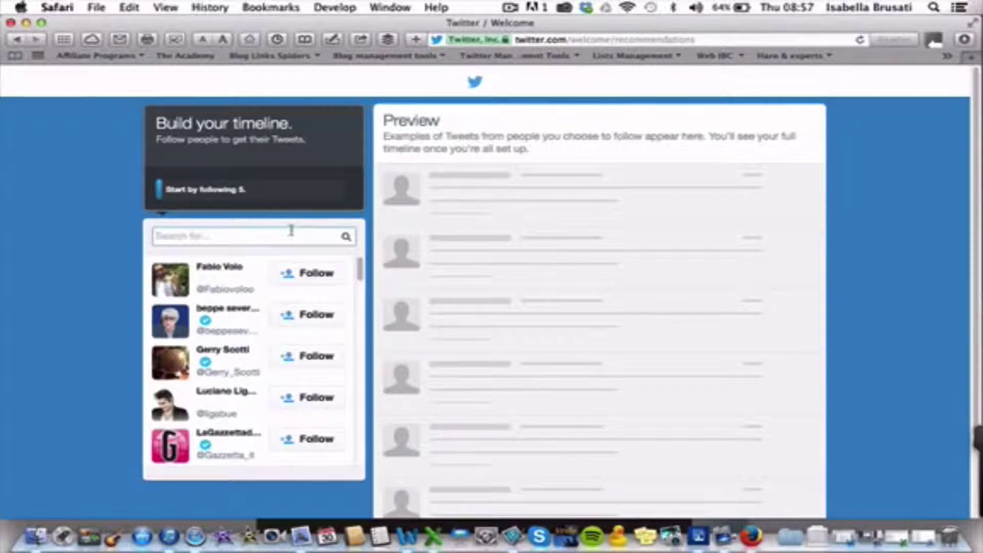
{"action": "type", "text": "vogue"}
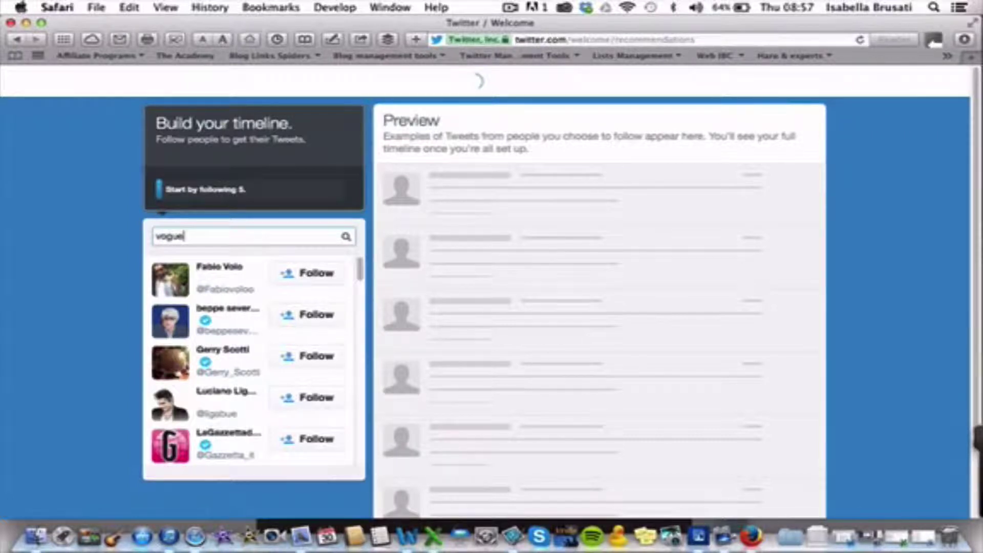
{"action": "left_click", "coordinate": [347, 237]}
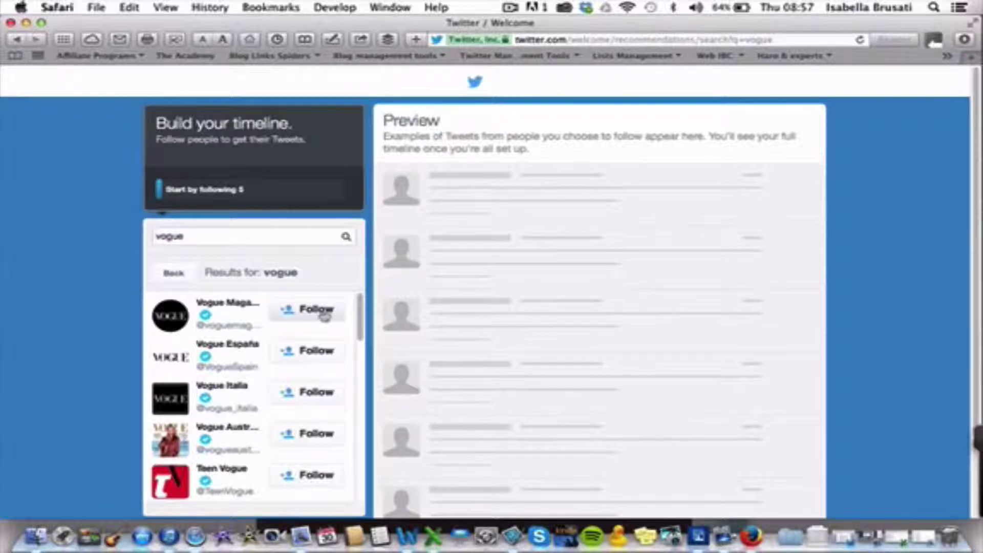
{"action": "left_click", "coordinate": [324, 318]}
{"action": "left_click", "coordinate": [321, 359]}
{"action": "left_click", "coordinate": [318, 392]}
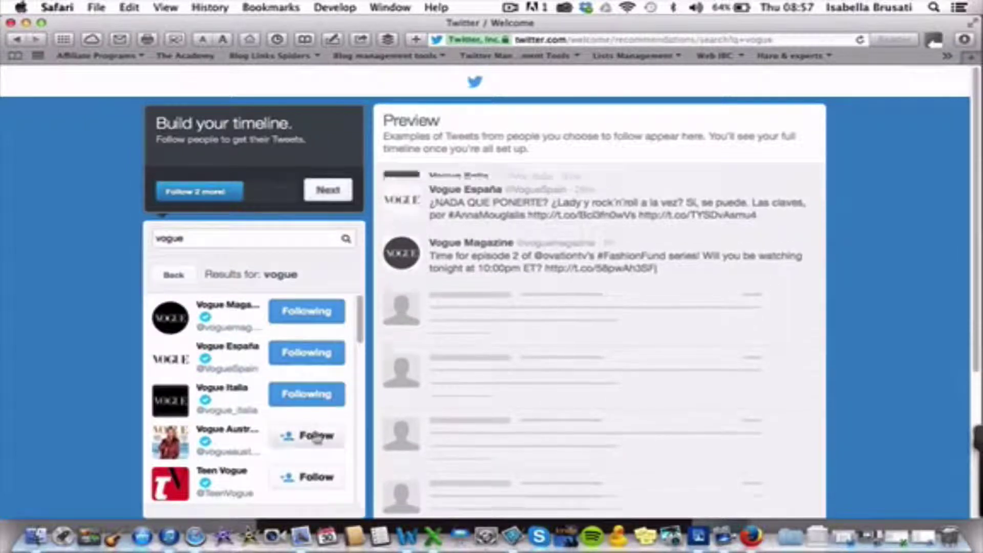
{"action": "left_click", "coordinate": [318, 435]}
{"action": "left_click", "coordinate": [318, 477]}
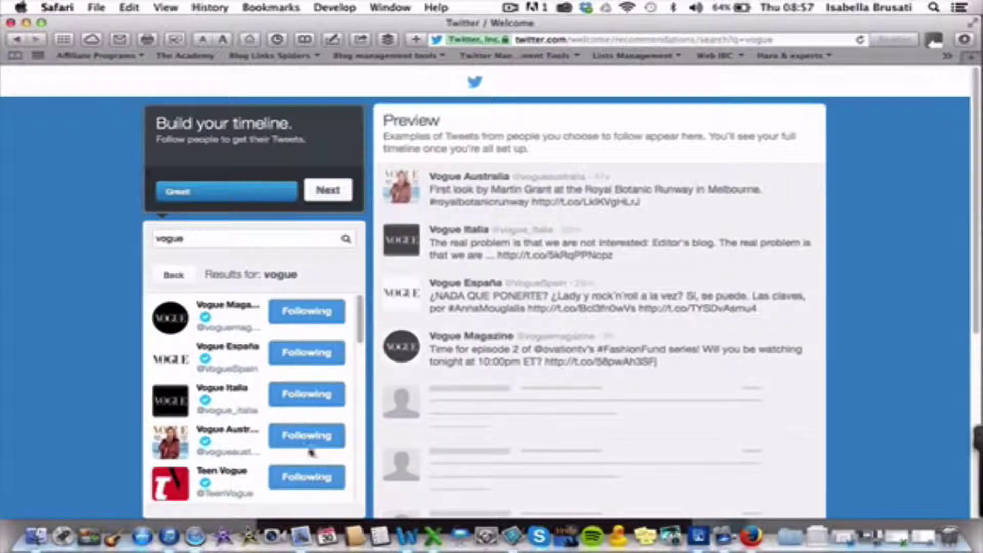
{"action": "left_click", "coordinate": [329, 200]}
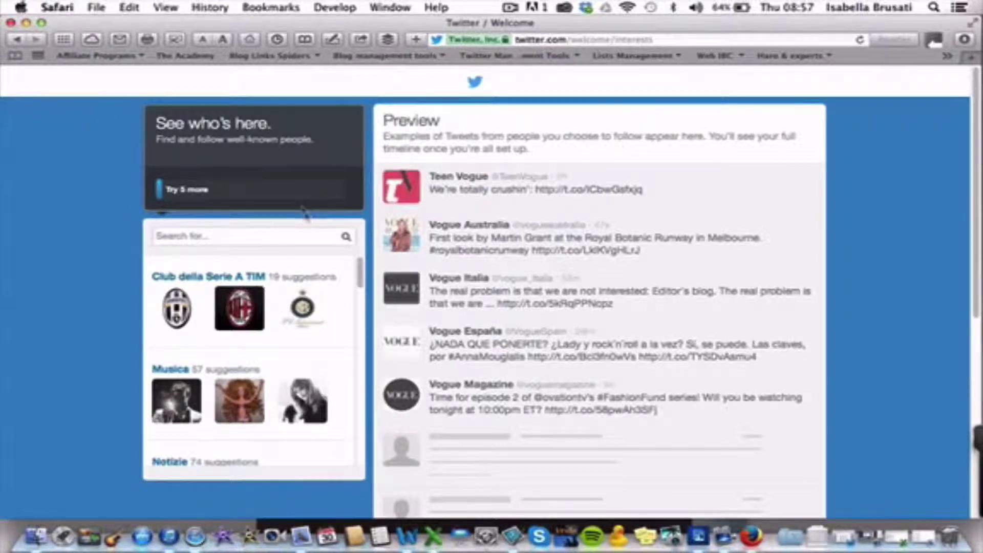
{"action": "left_click", "coordinate": [313, 236]}
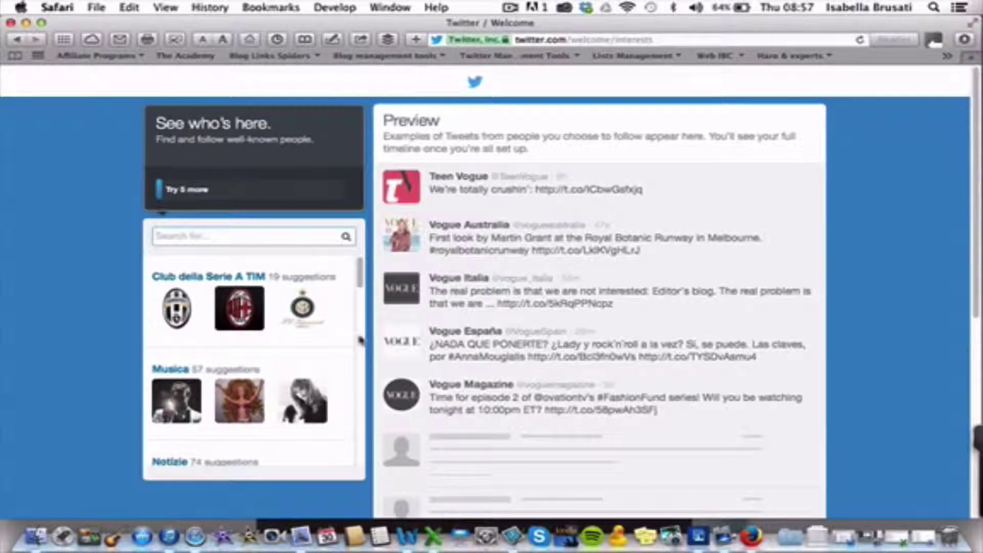
Step: In Musica, follow Goddess of Love, Taylor Swift, Britney Spears, Justin Timberlake and PSY
{"action": "scroll", "coordinate": [323, 287], "scroll_direction": "down", "scroll_amount": 3}
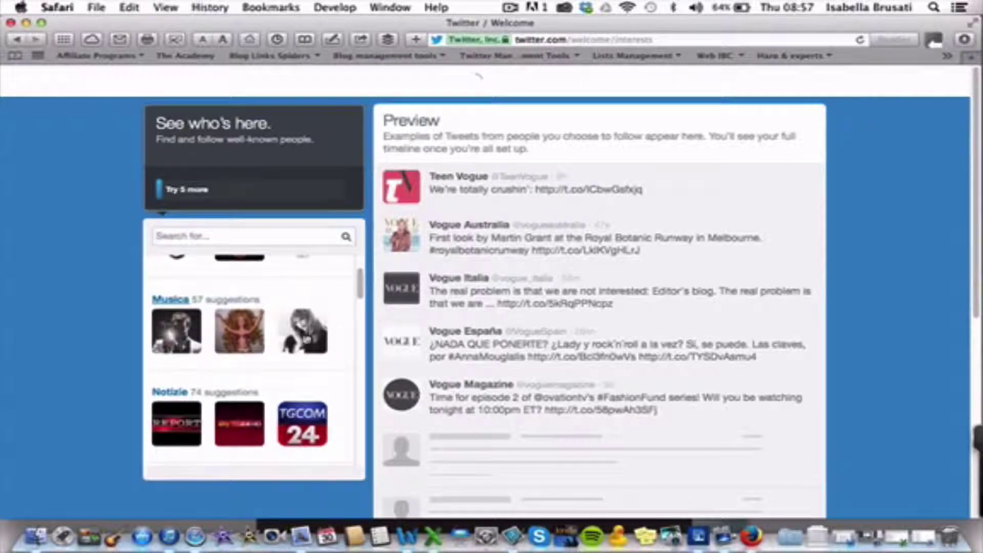
{"action": "left_click", "coordinate": [175, 340]}
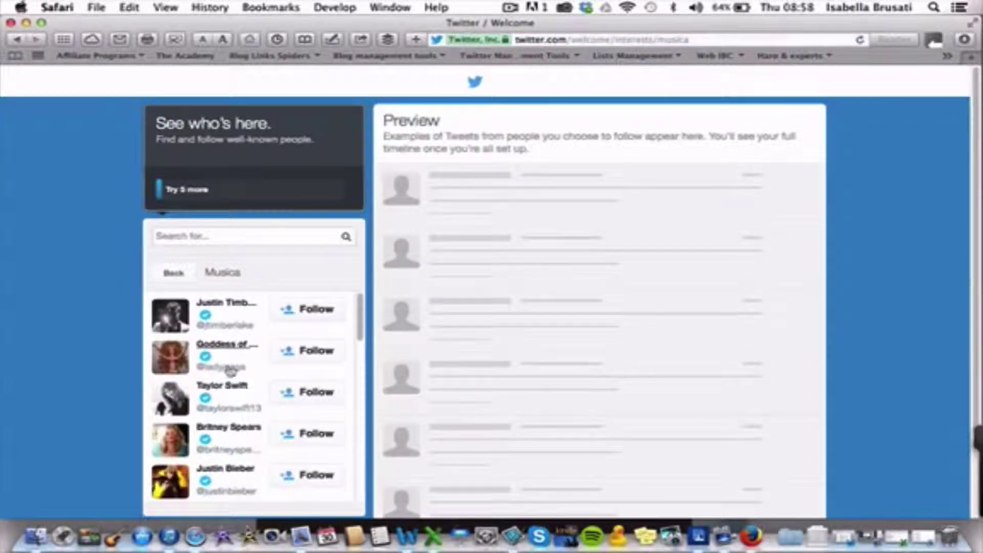
{"action": "left_click", "coordinate": [315, 353]}
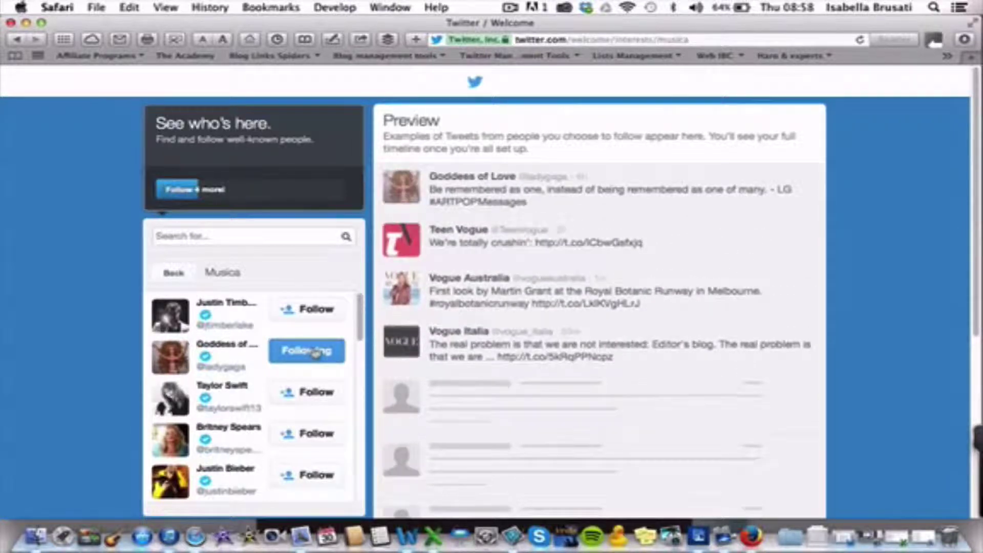
{"action": "left_click", "coordinate": [325, 399]}
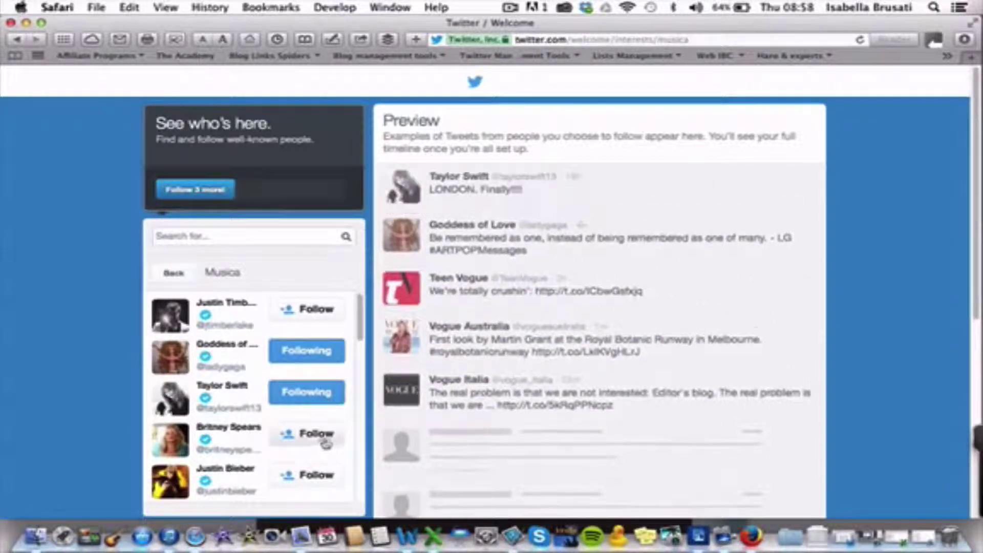
{"action": "left_click", "coordinate": [323, 440]}
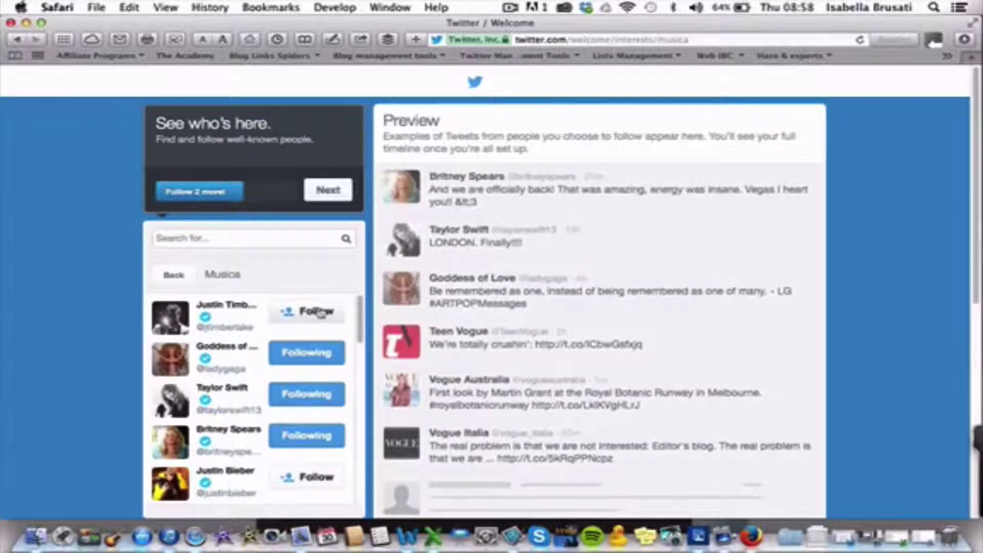
{"action": "left_click", "coordinate": [322, 314]}
{"action": "scroll", "coordinate": [309, 351], "scroll_direction": "down", "scroll_amount": 5}
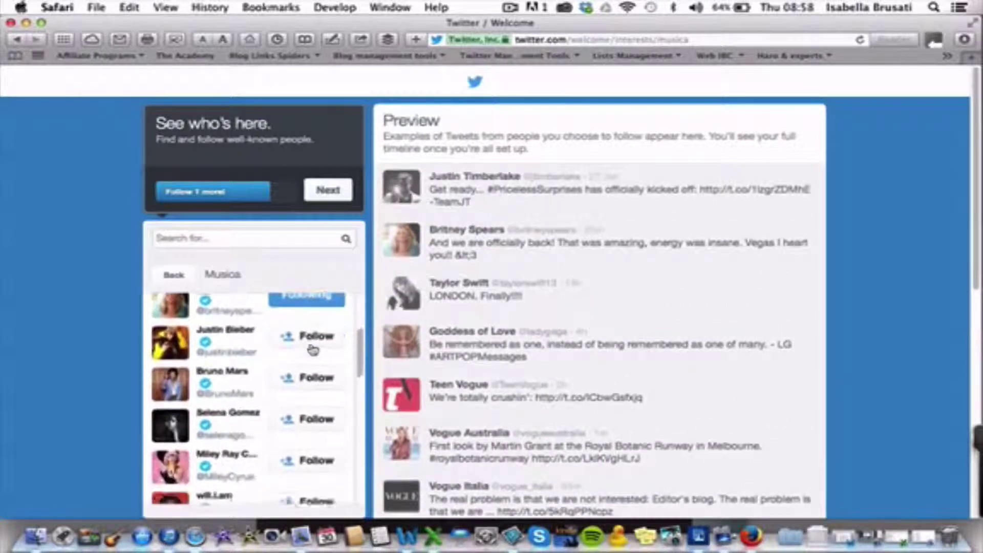
{"action": "scroll", "coordinate": [314, 350], "scroll_direction": "down", "scroll_amount": 4}
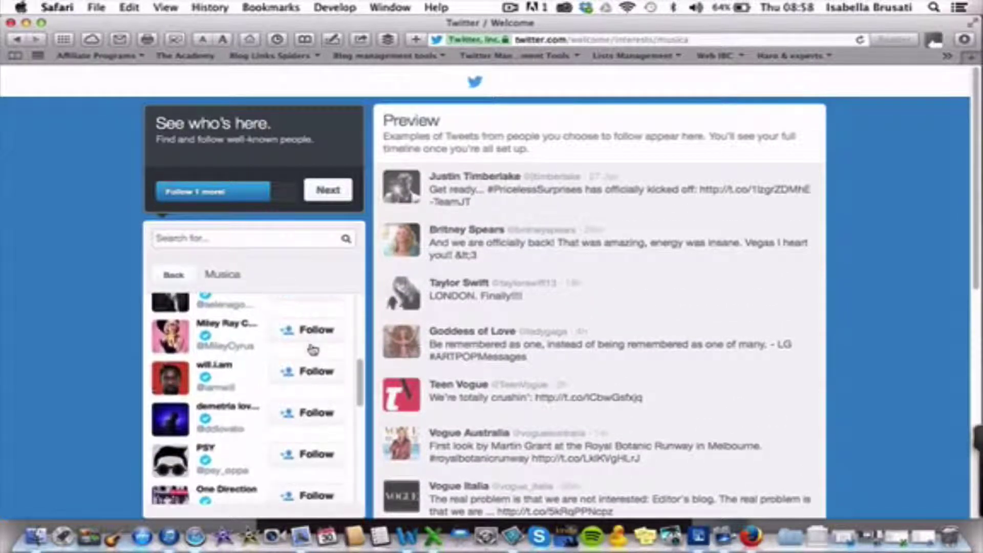
{"action": "left_click", "coordinate": [307, 454]}
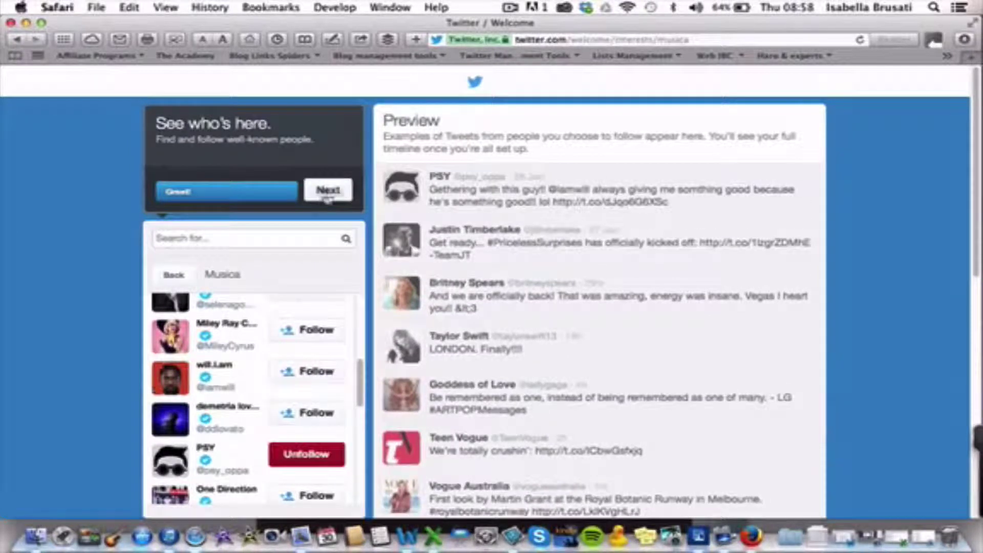
{"action": "left_click", "coordinate": [330, 191]}
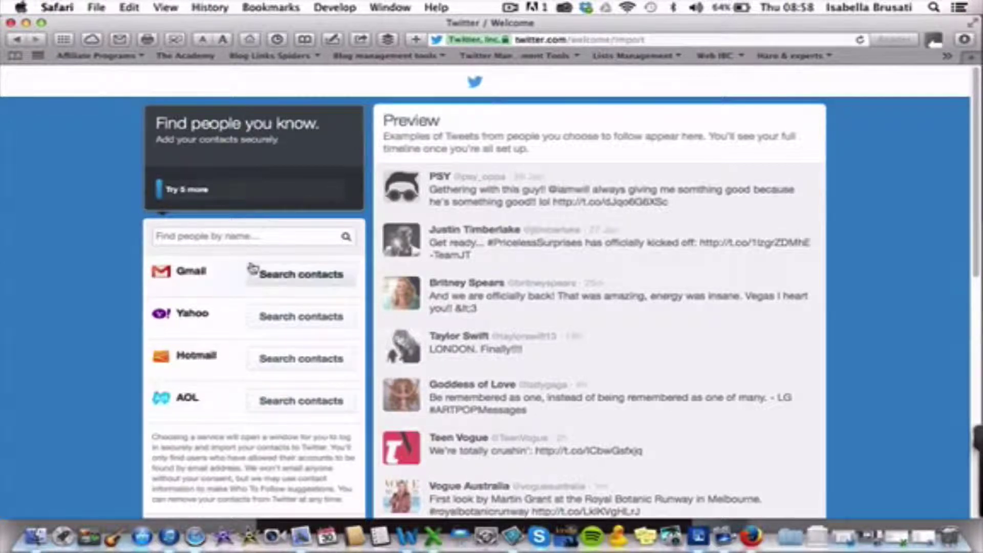
Step: Start the Yahoo contacts search to bring up Yahoo's authorisation window
{"action": "scroll", "coordinate": [220, 308], "scroll_direction": "down", "scroll_amount": 3}
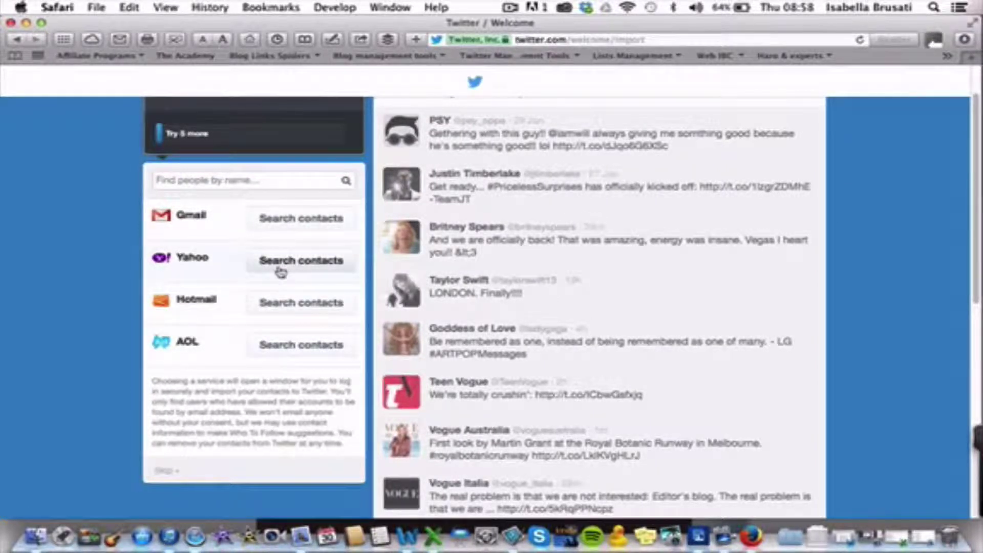
{"action": "scroll", "coordinate": [263, 237], "scroll_direction": "up", "scroll_amount": 2}
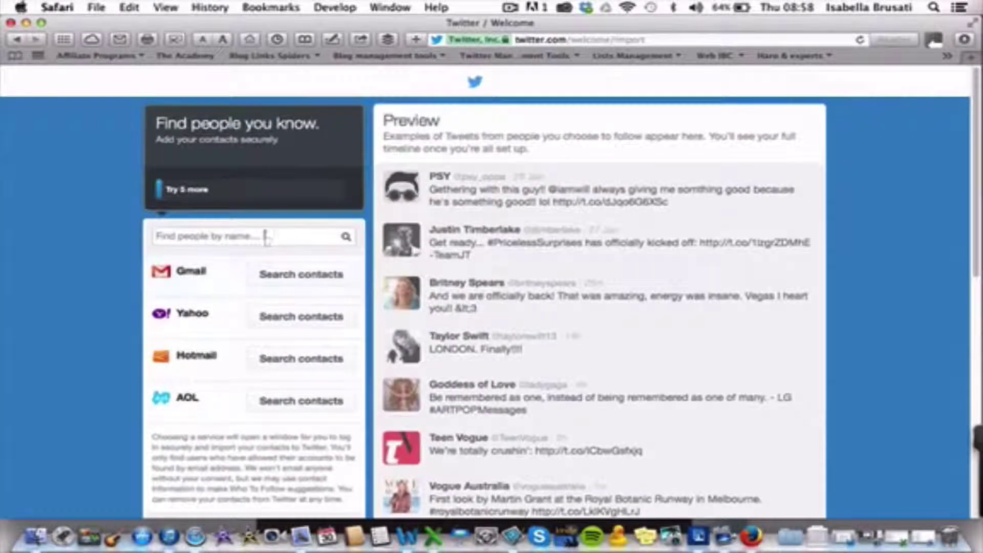
{"action": "left_click", "coordinate": [318, 319]}
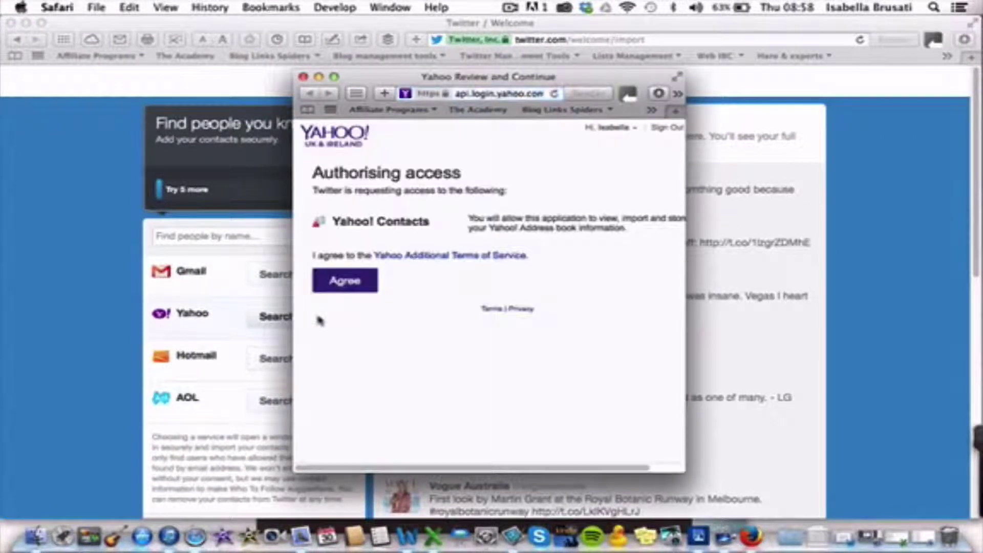
Step: Agree to Twitter's Yahoo Contacts access, then search Gmail contacts as well
{"action": "left_click", "coordinate": [347, 282]}
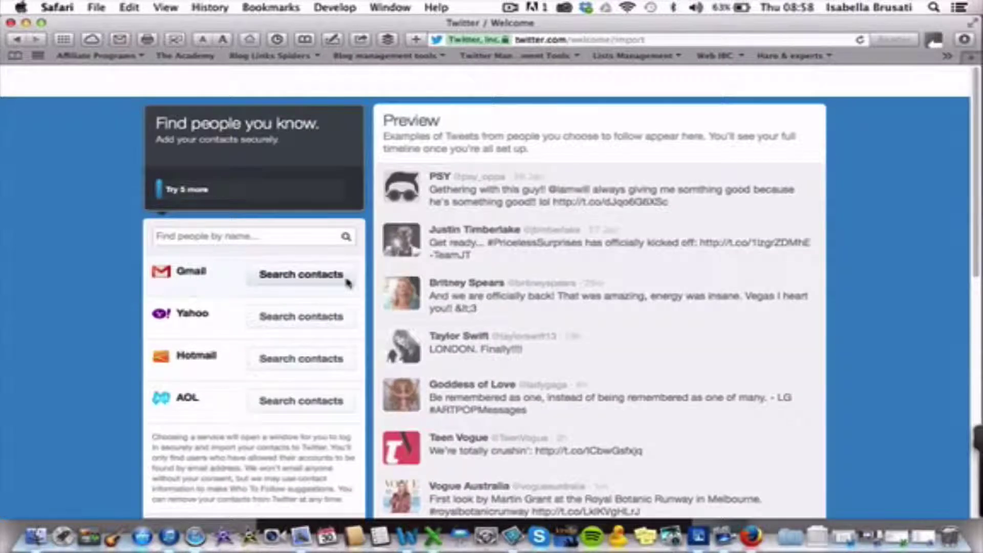
{"action": "left_click", "coordinate": [346, 282]}
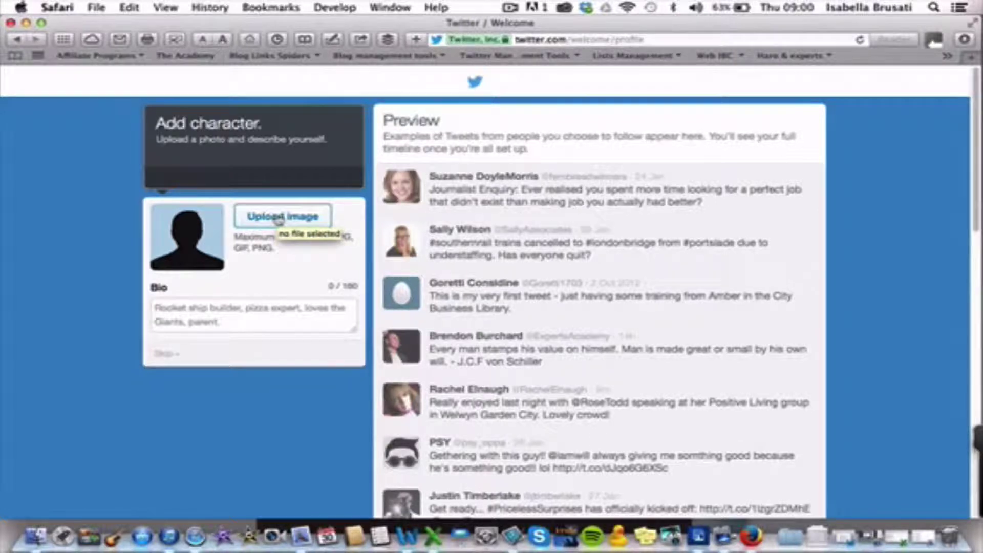
Step: Upload an image file as the account's profile photo
{"action": "left_click", "coordinate": [278, 220]}
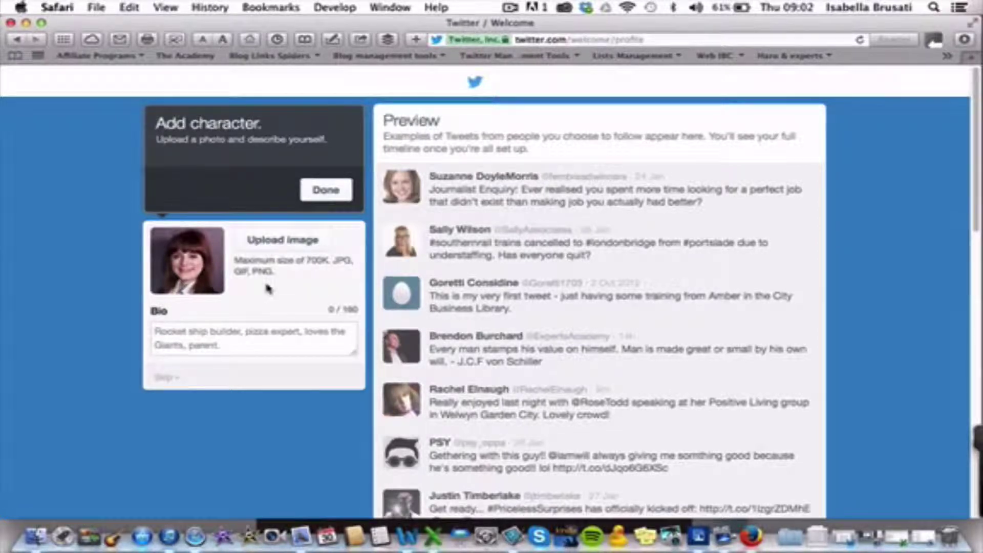
Step: Write the bio 'I share news, tips and resources on how to use technology and social media for non geeks and…'
{"action": "left_click", "coordinate": [248, 338]}
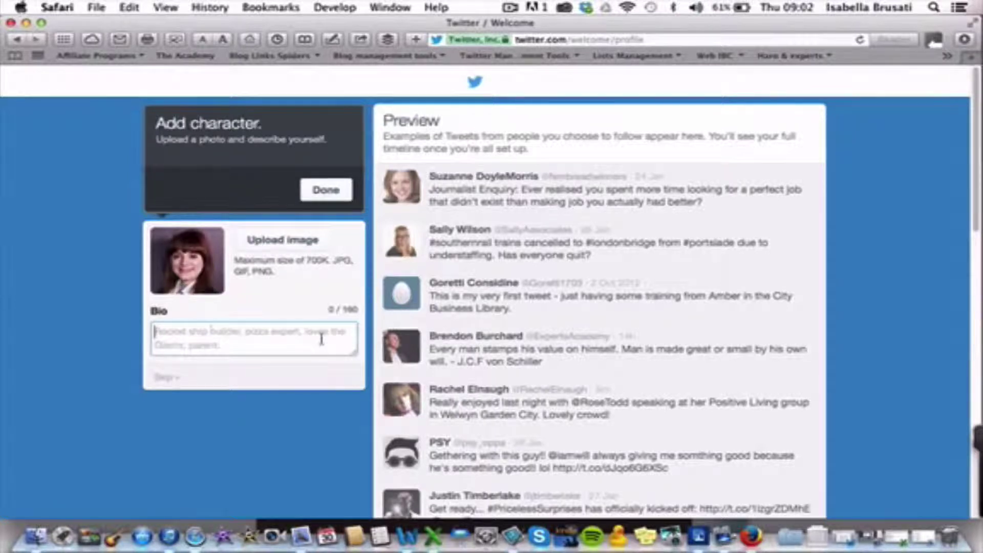
{"action": "type", "text": "I share"}
{"action": "key", "text": "BackSpace"}
{"action": "key", "text": "BackSpace"}
{"action": "key", "text": "BackSpace"}
{"action": "key", "text": "BackSpace"}
{"action": "key", "text": "BackSpace"}
{"action": "key", "text": "BackSpace"}
{"action": "key", "text": "BackSpace"}
{"action": "type", "text": "I sha"}
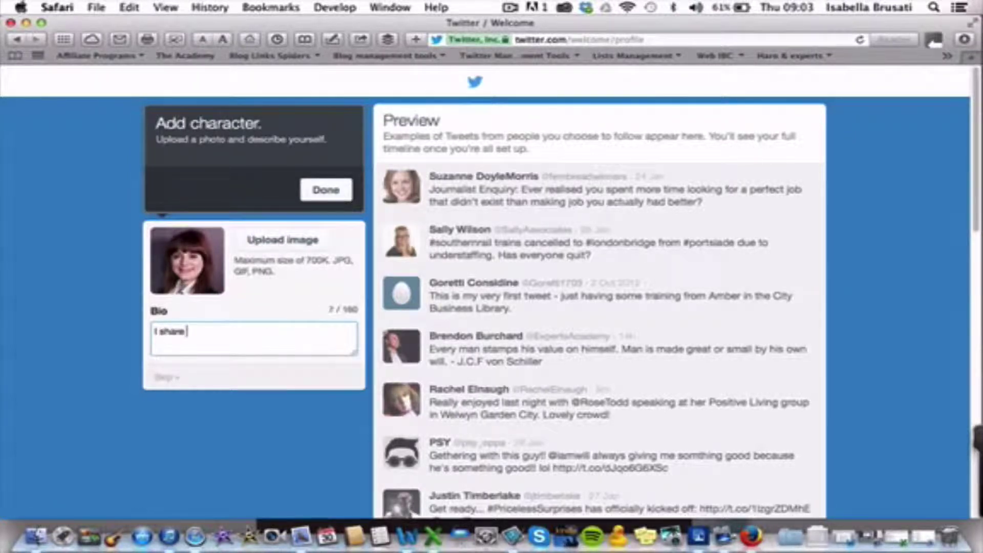
{"action": "type", "text": "news, tips and resources"}
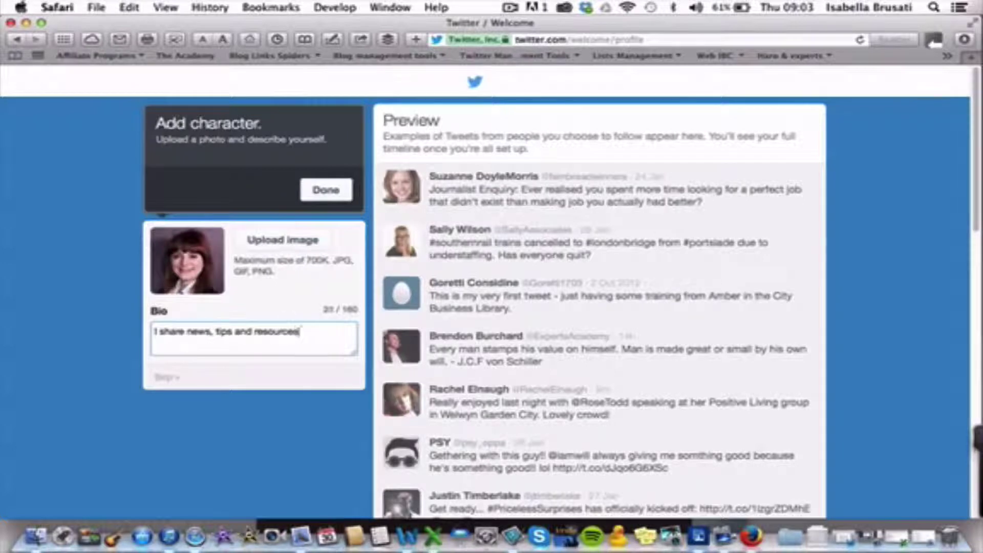
{"action": "type", "text": " on how to us"}
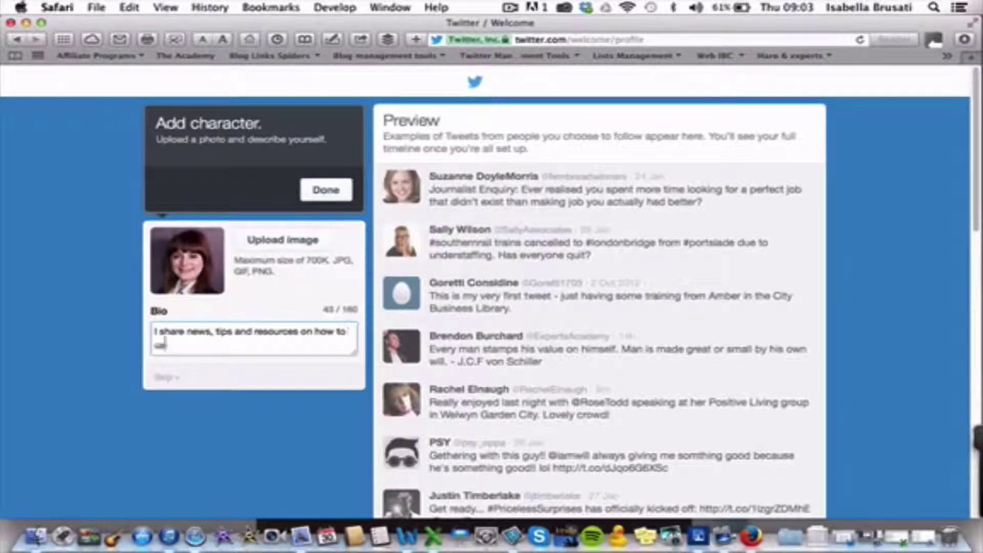
{"action": "type", "text": "e "}
{"action": "type", "text": "technology and social media for non ge"}
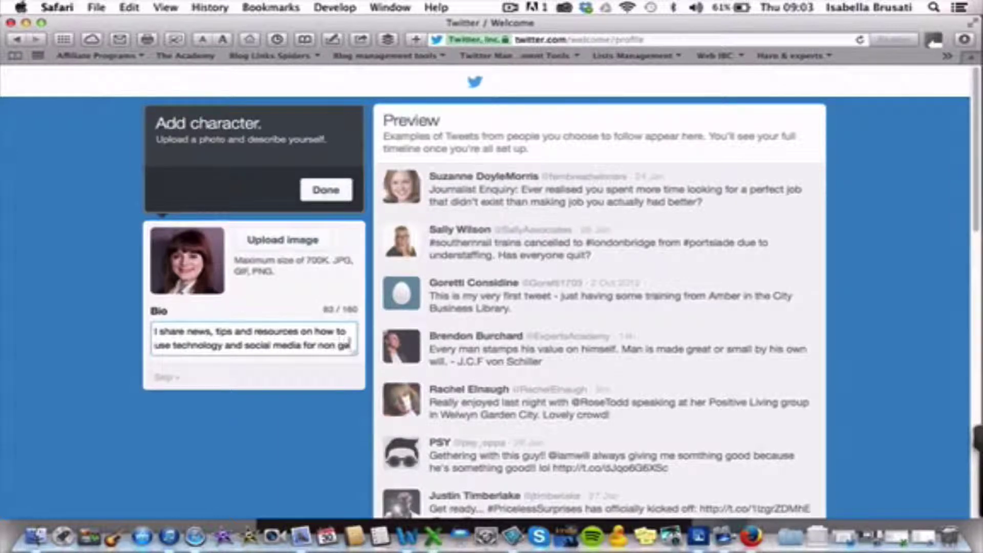
{"action": "type", "text": "eks and non "}
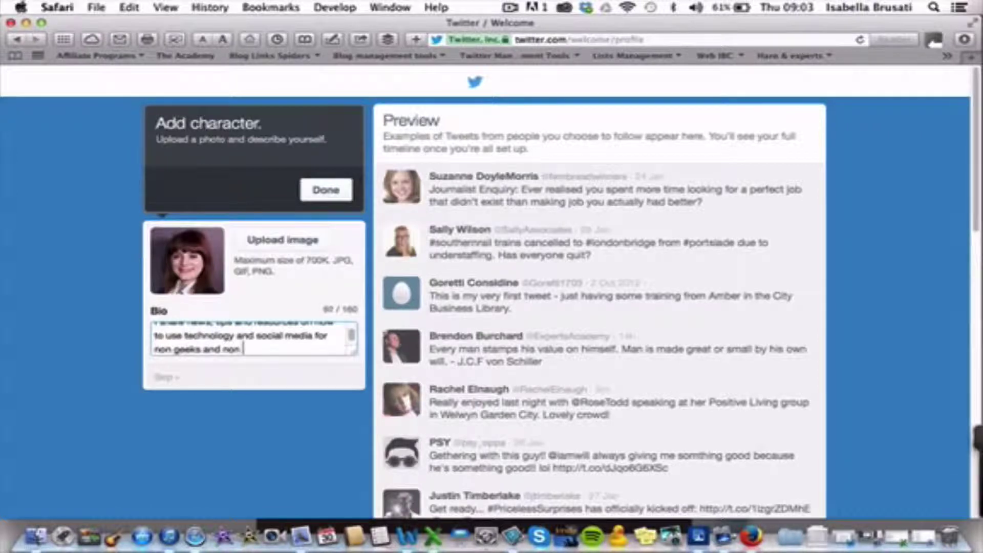
{"action": "type", "text": "tochies"}
Step: Finish the profile setup and go to the home timeline
{"action": "scroll", "coordinate": [277, 353], "scroll_direction": "up", "scroll_amount": 2}
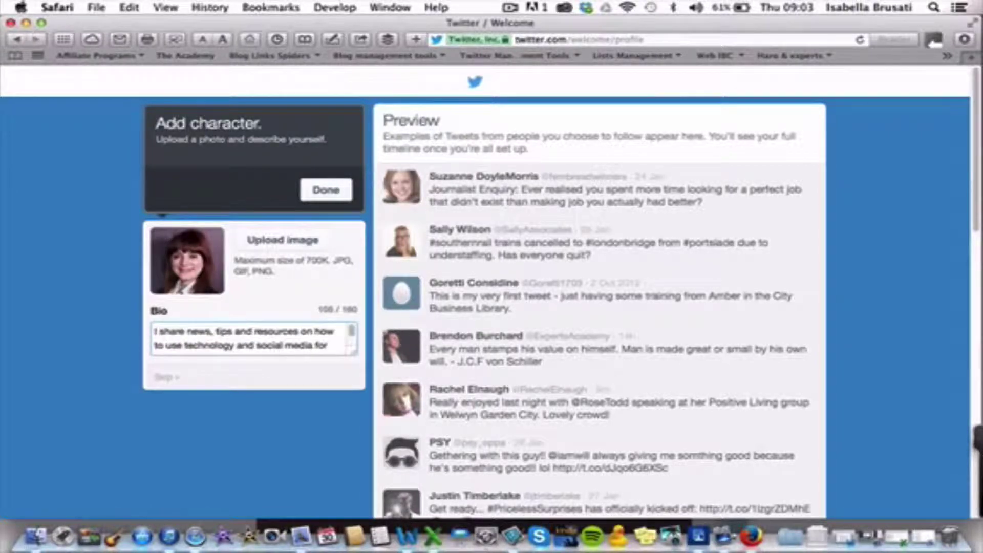
{"action": "scroll", "coordinate": [277, 352], "scroll_direction": "down", "scroll_amount": 3}
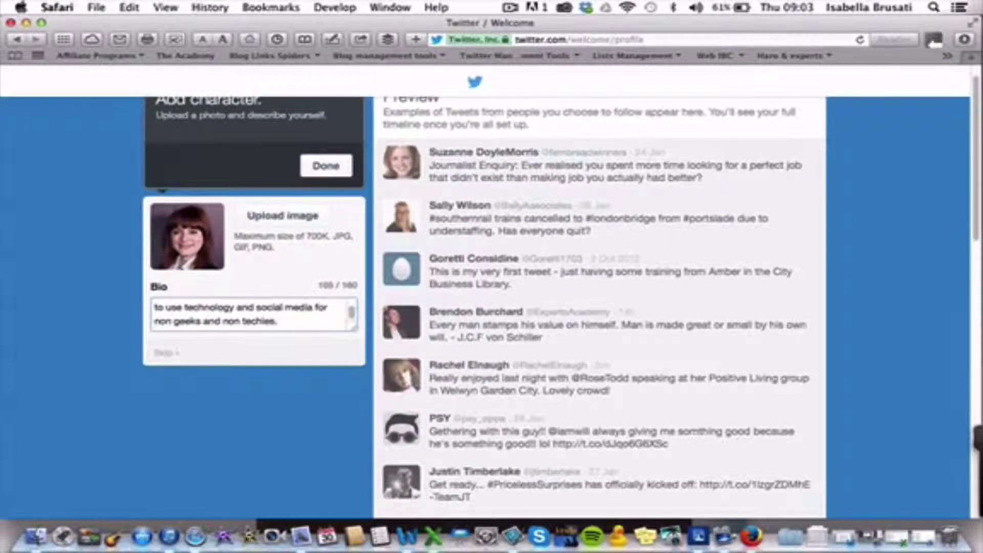
{"action": "scroll", "coordinate": [277, 320], "scroll_direction": "up", "scroll_amount": 3}
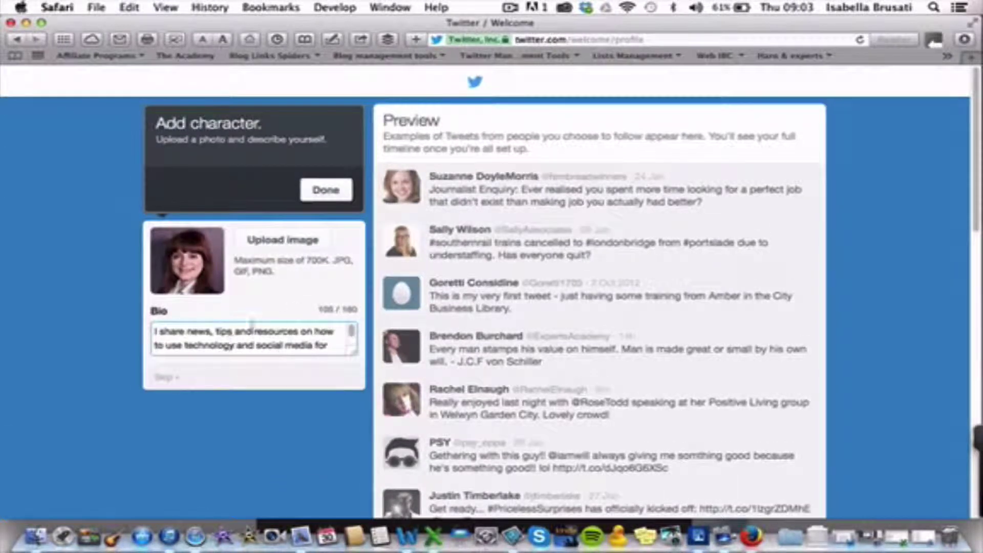
{"action": "scroll", "coordinate": [279, 334], "scroll_direction": "down", "scroll_amount": 2}
{"action": "scroll", "coordinate": [279, 334], "scroll_direction": "down", "scroll_amount": 2}
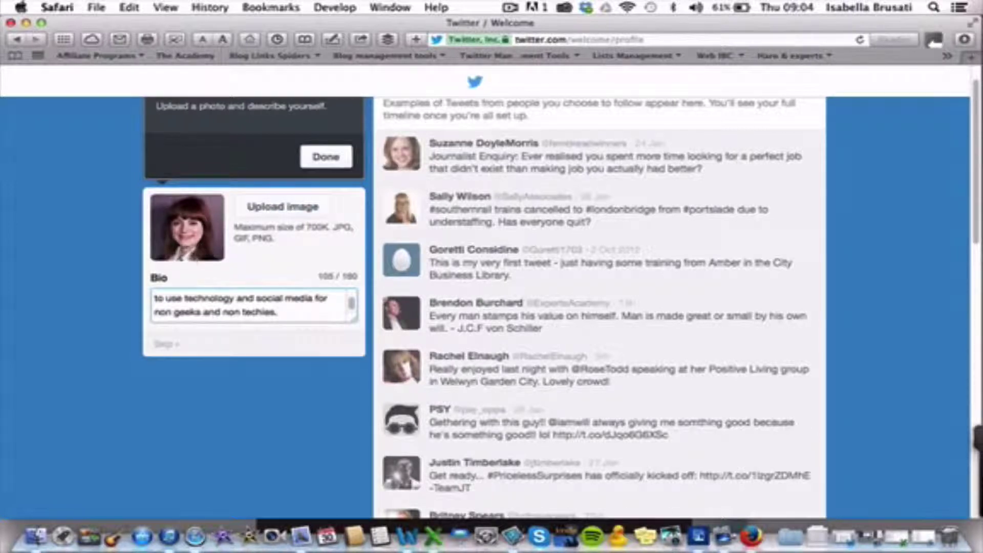
{"action": "scroll", "coordinate": [226, 293], "scroll_direction": "up", "scroll_amount": 3}
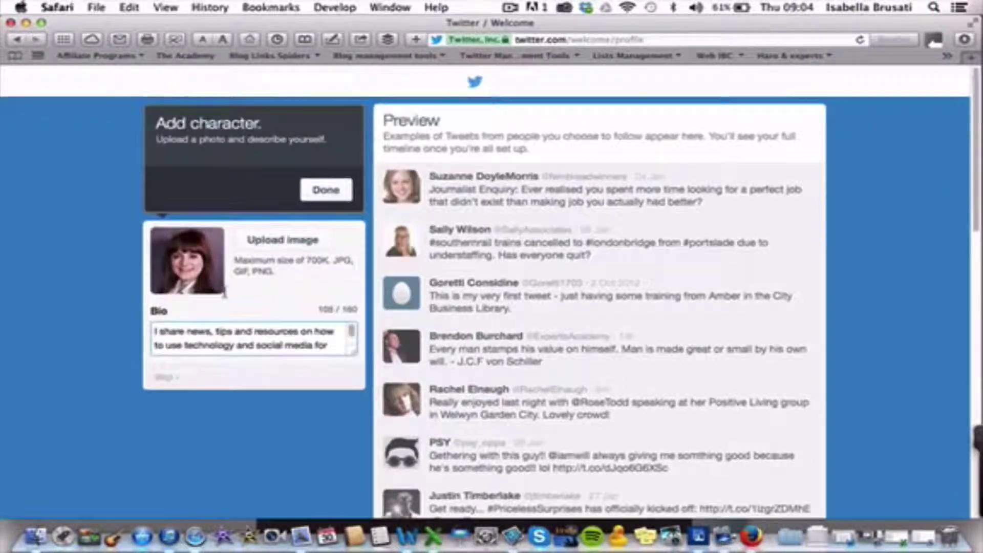
{"action": "scroll", "coordinate": [261, 338], "scroll_direction": "down", "scroll_amount": 3}
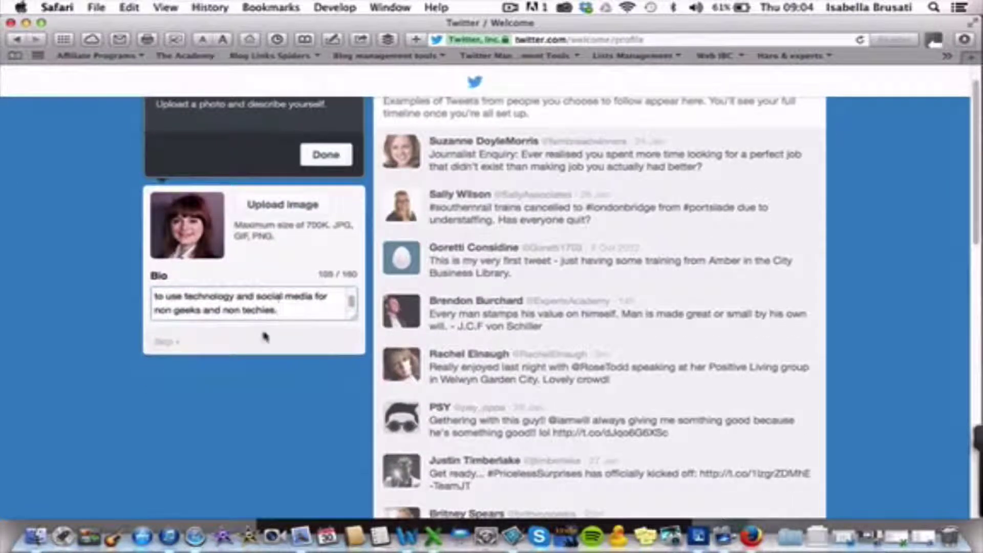
{"action": "left_click", "coordinate": [161, 343]}
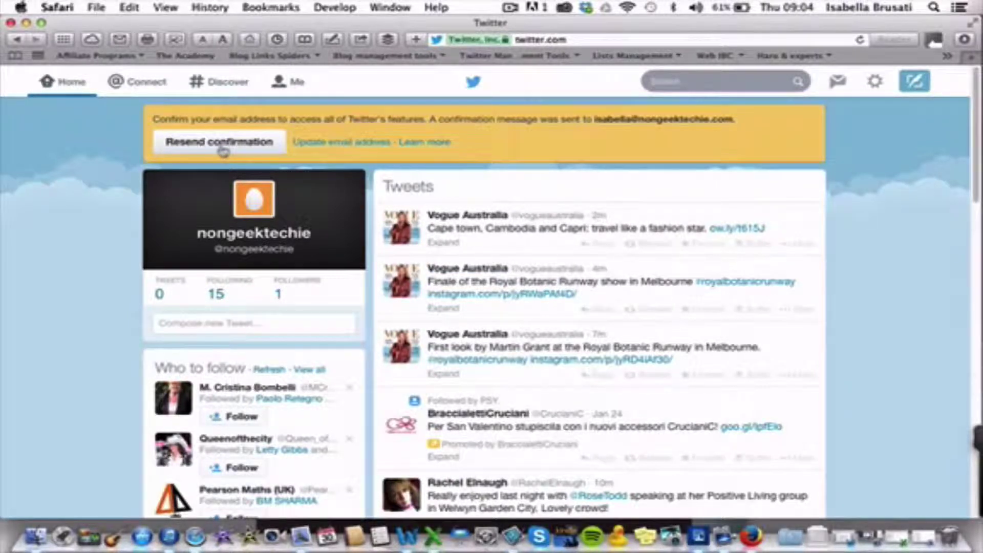
Step: Resend the e-mail confirmation message for the new nongeektechie account from the home page
{"action": "left_click", "coordinate": [222, 149]}
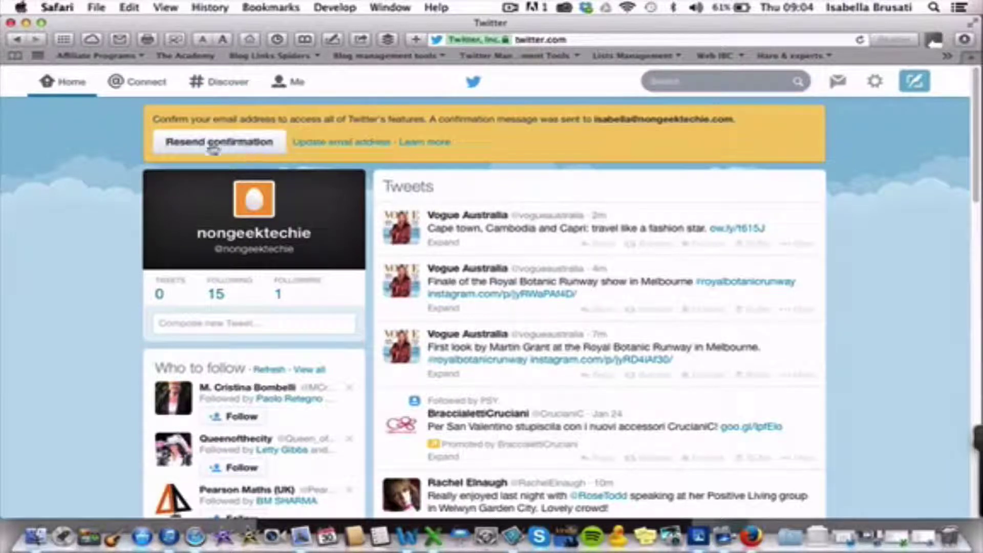